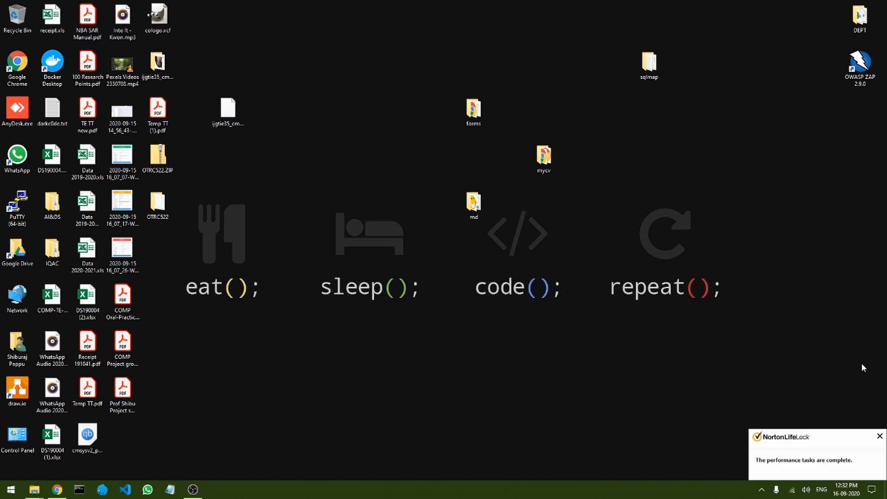
Step: Dismiss the desktop notification, open the mycv folder and view its index.html page in the browser
click(879, 436)
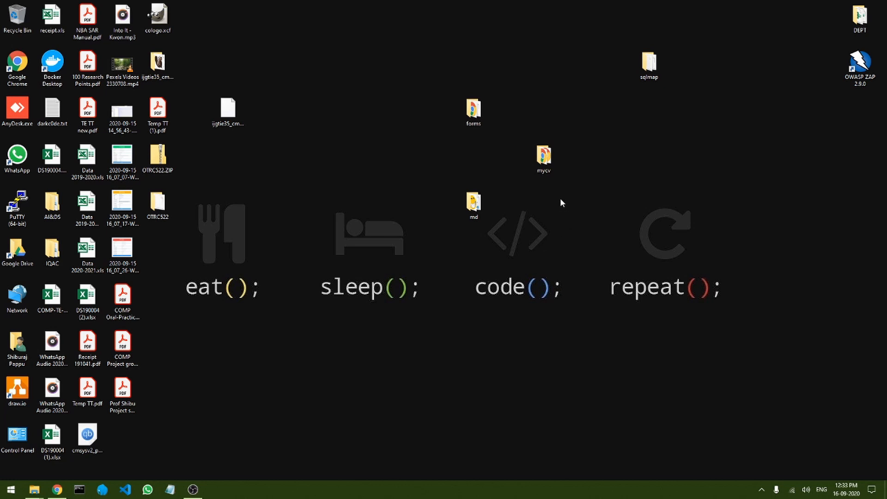
mouse_move(547, 167)
double_click(544, 160)
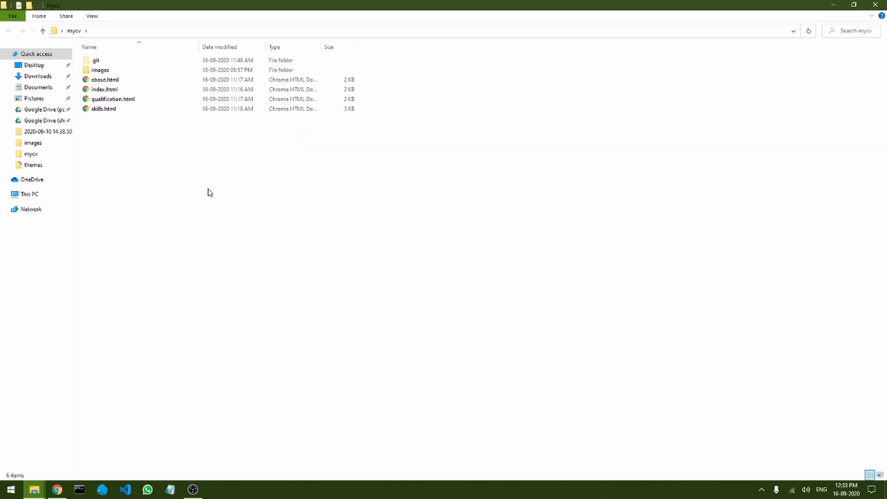
double_click(114, 90)
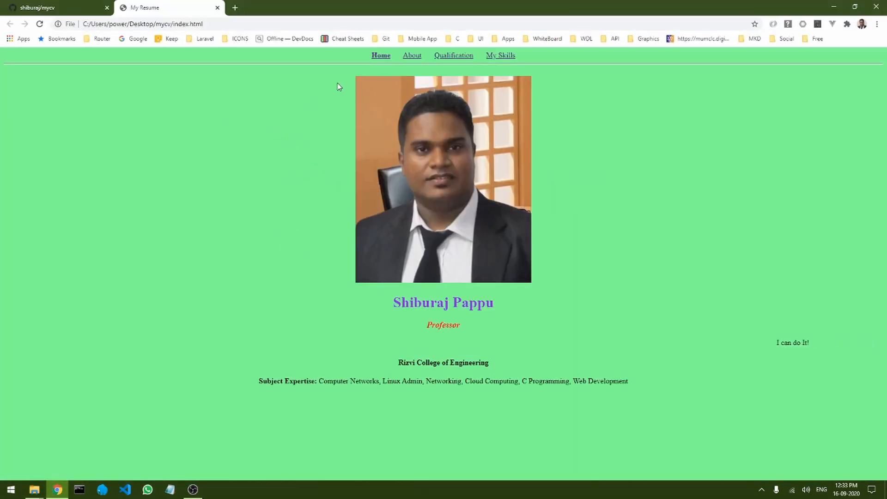
Step: Review the resume site's About, Qualification, My Skills and Home pages, and close the preview
click(413, 57)
click(453, 57)
click(502, 56)
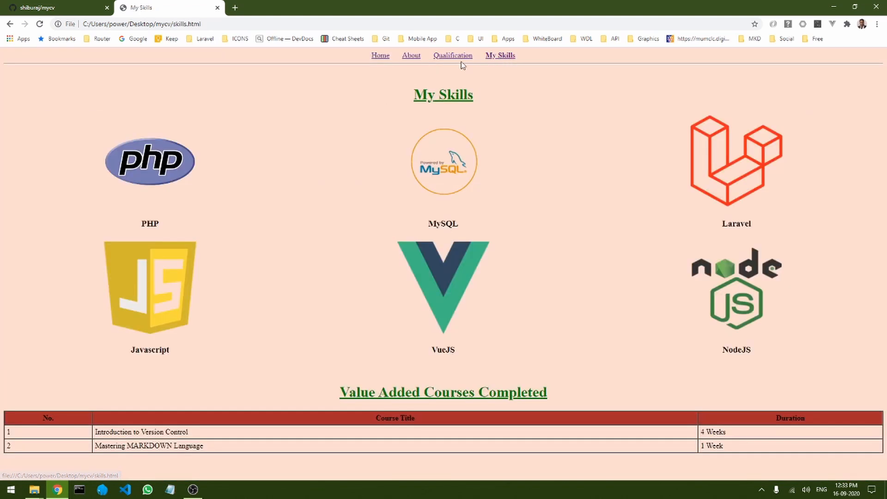
click(381, 57)
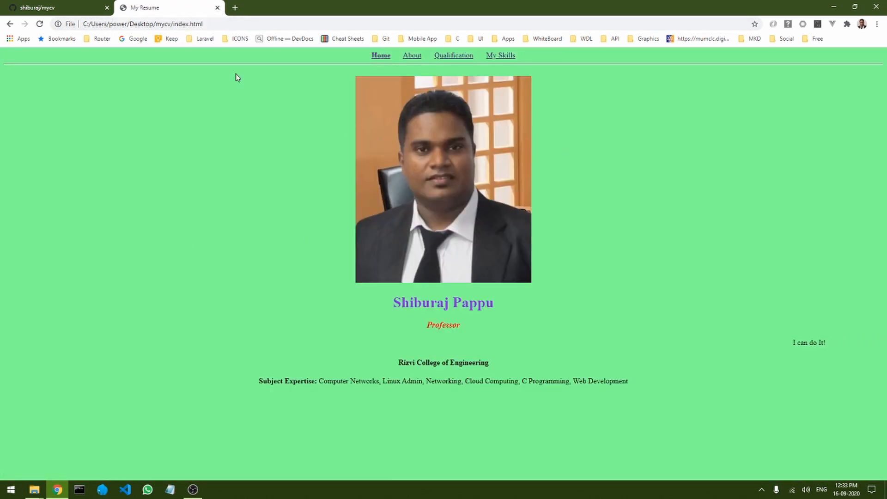
click(217, 8)
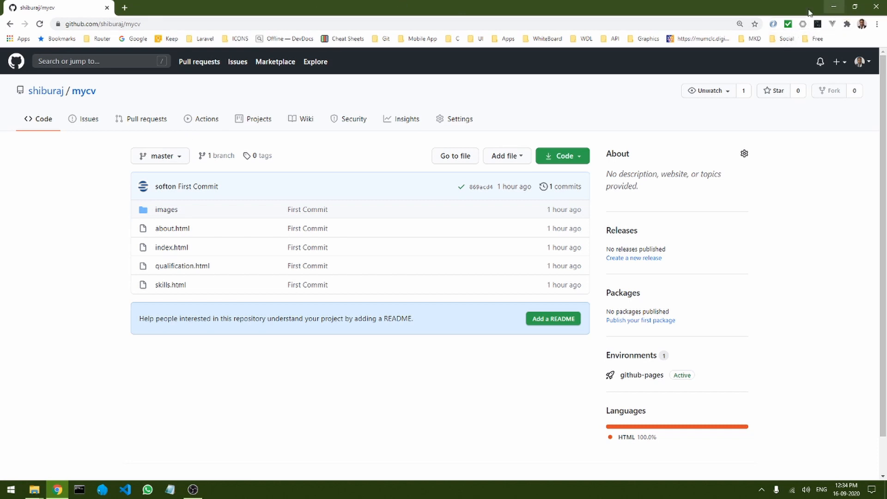
Step: Open the freehostia.com web hosting site in a new browser tab
click(125, 8)
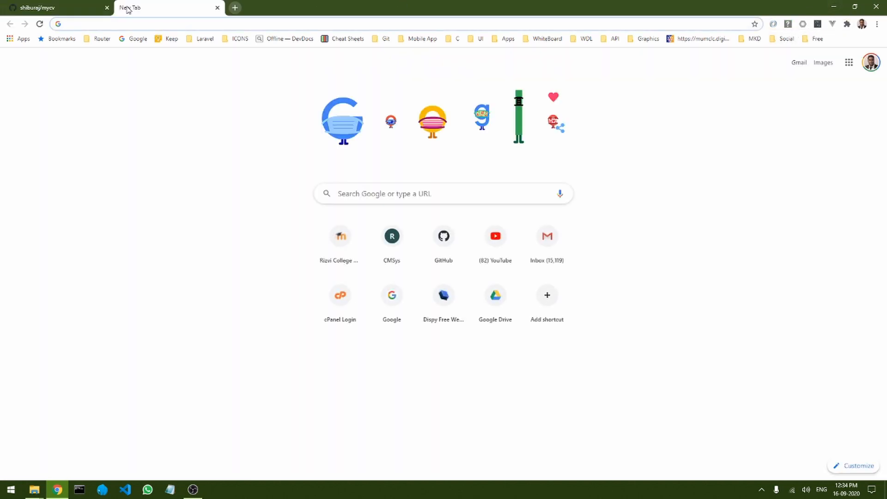
text(fre)
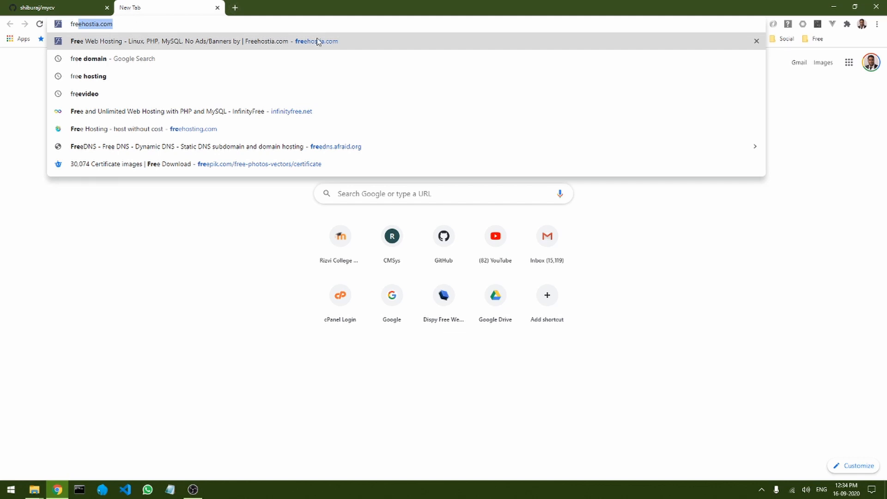
click(318, 42)
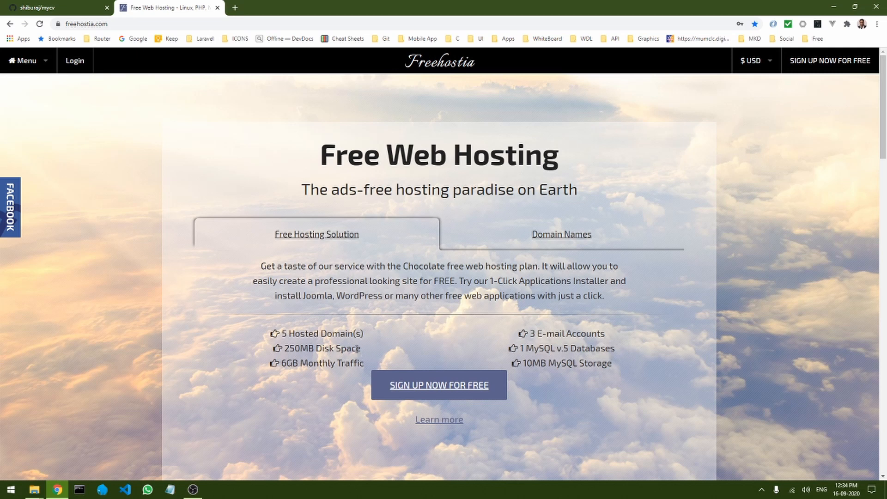
Step: Examine the disk space and MySQL database allowances of the free hosting plan
drag(362, 351, 283, 350)
click(308, 350)
drag(521, 348, 621, 350)
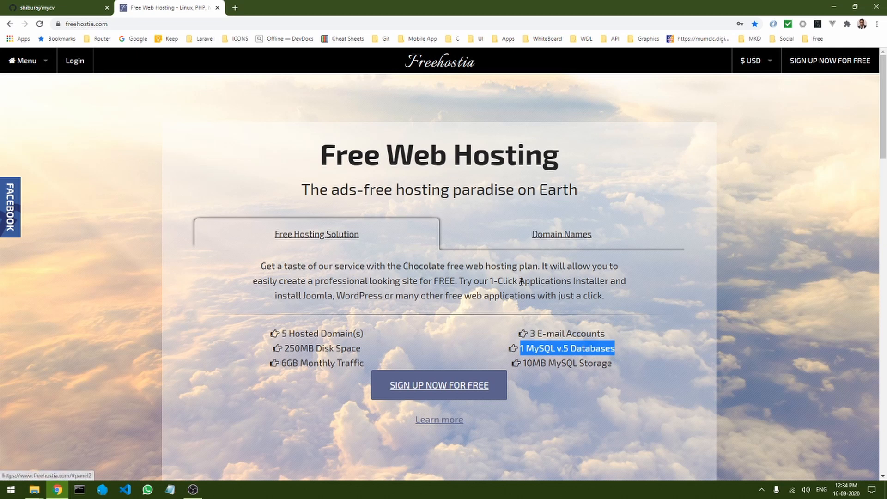
click(585, 327)
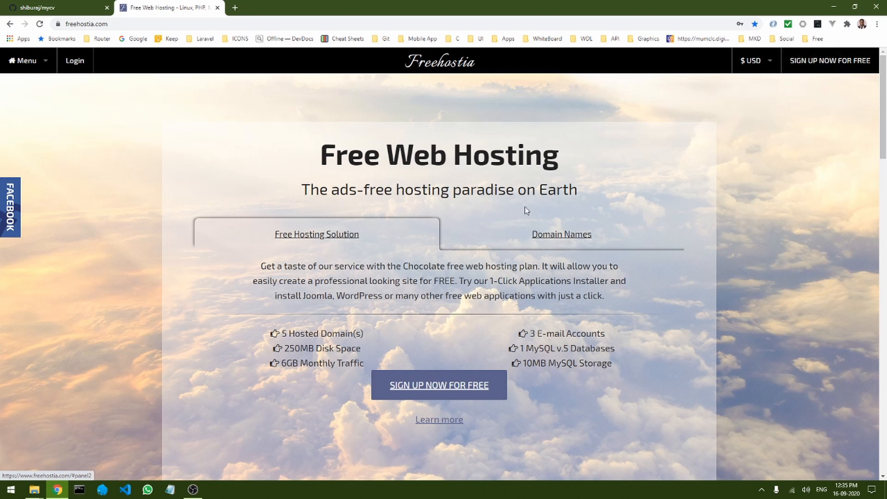
Step: Log in to the hosting control panel, filling in the saved account's username and password
click(78, 62)
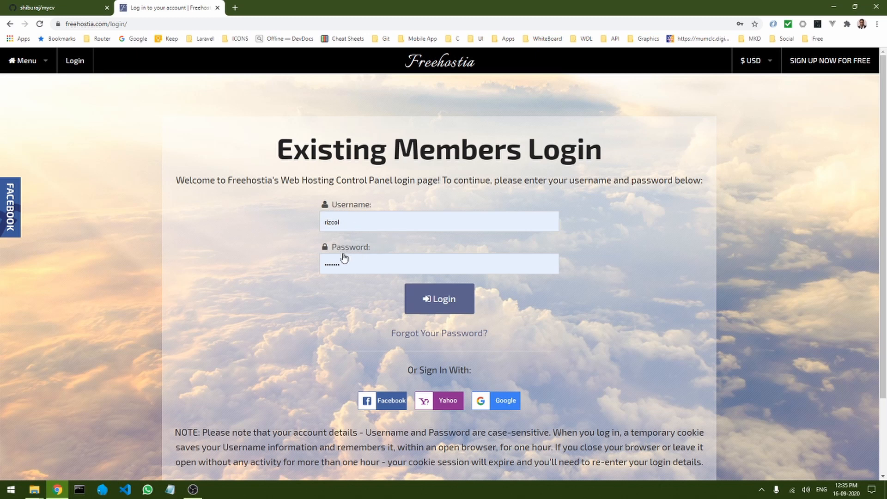
click(371, 222)
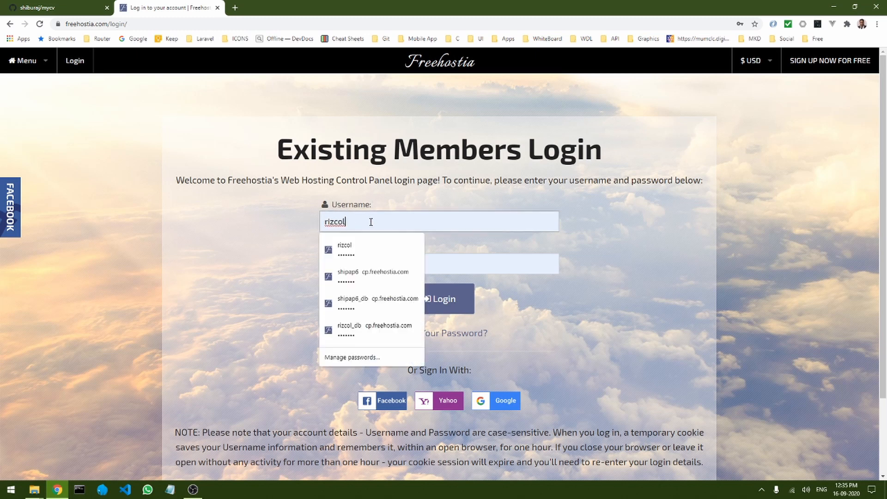
click(360, 277)
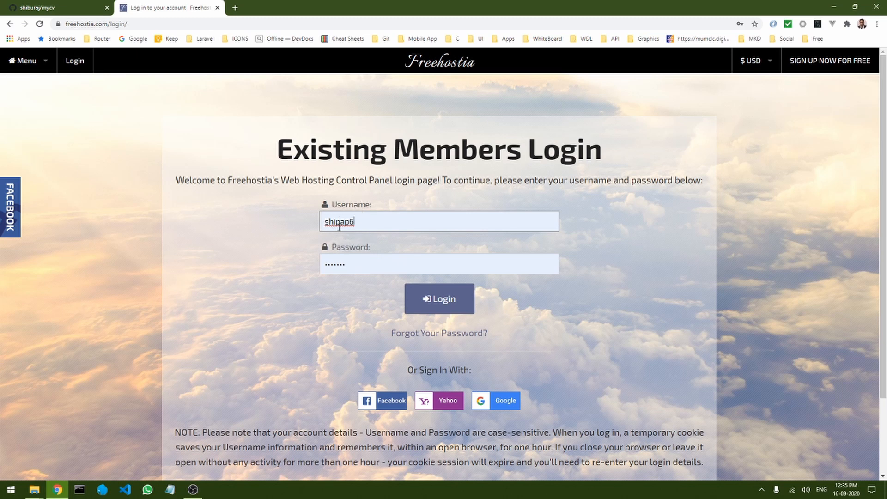
click(445, 294)
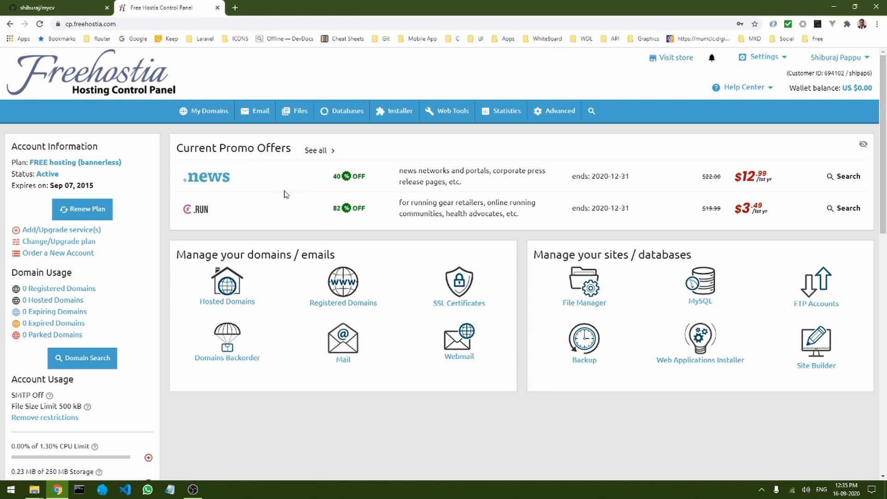
Step: Open the account's Hosted Domains list and expand freehostia.com to show its subdomains
click(229, 288)
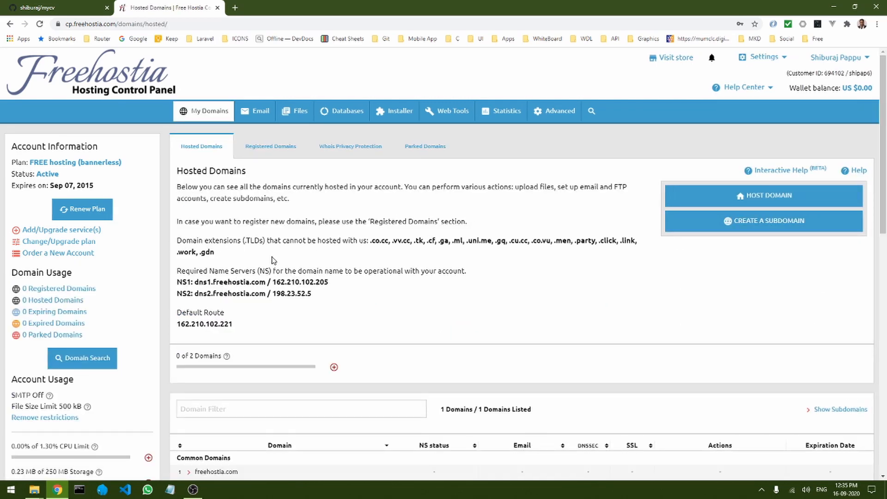
scroll(273, 259, down, 4)
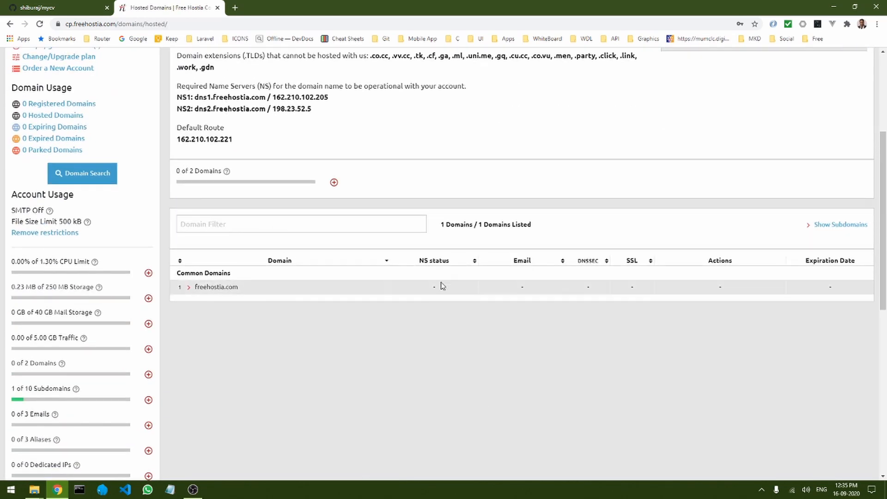
click(188, 289)
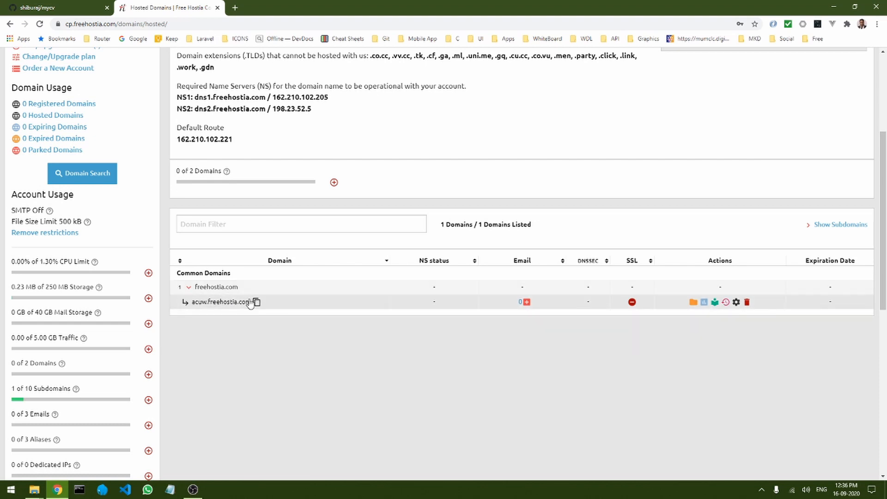
Step: Examine the required NS1 and NS2 name servers given for hosted domains
scroll(304, 314, up, 2)
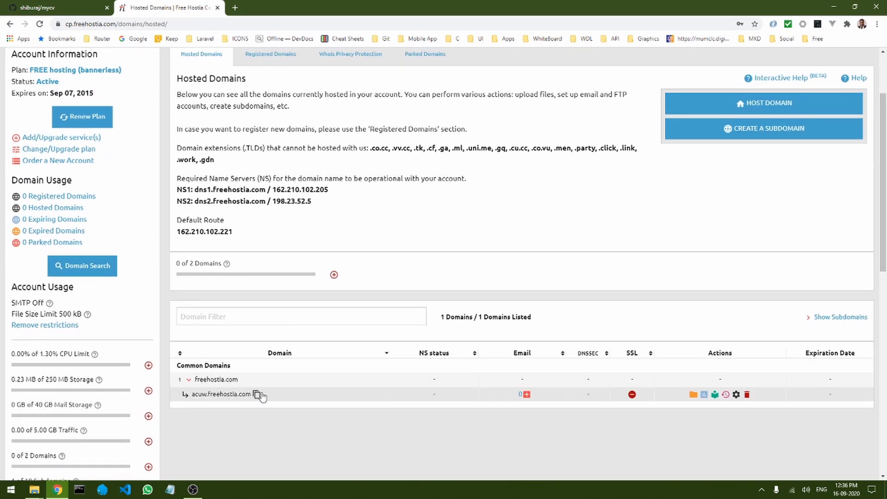
scroll(280, 379, up, 1)
scroll(279, 380, up, 2)
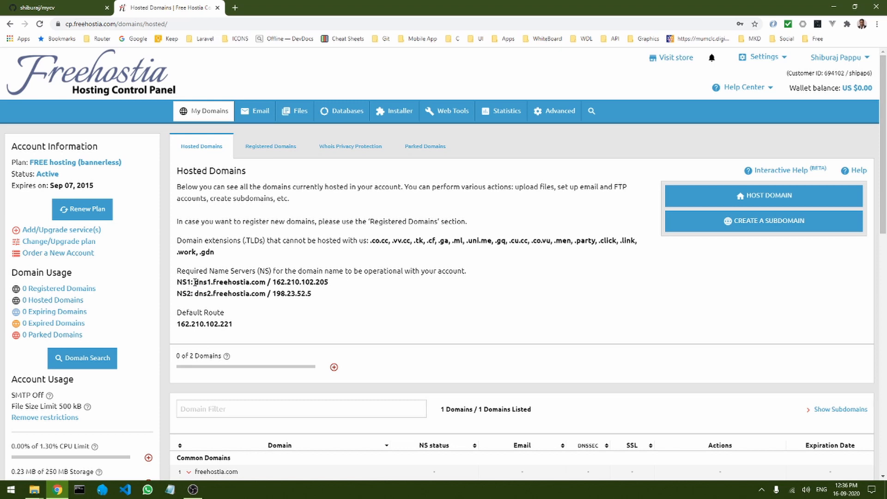
drag(196, 282, 266, 282)
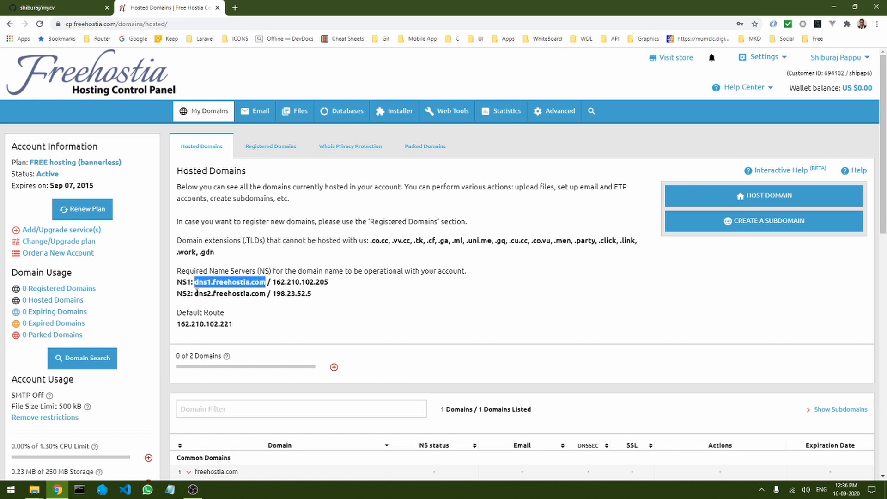
drag(196, 293, 264, 291)
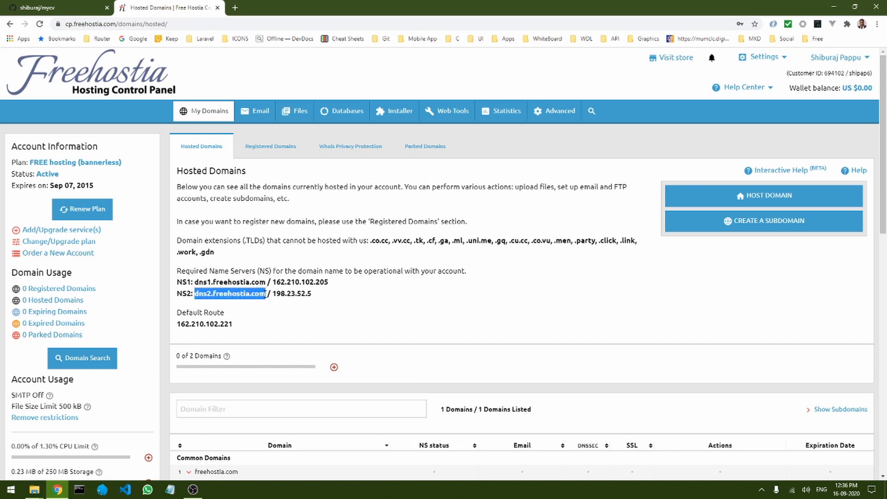
click(265, 294)
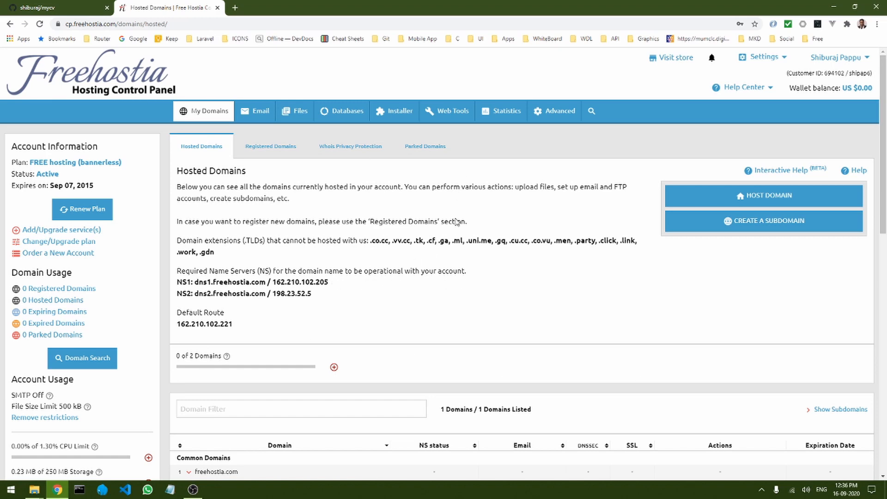
Step: Open the File Manager for the acuw.freehostia.com subdomain
scroll(428, 257, down, 3)
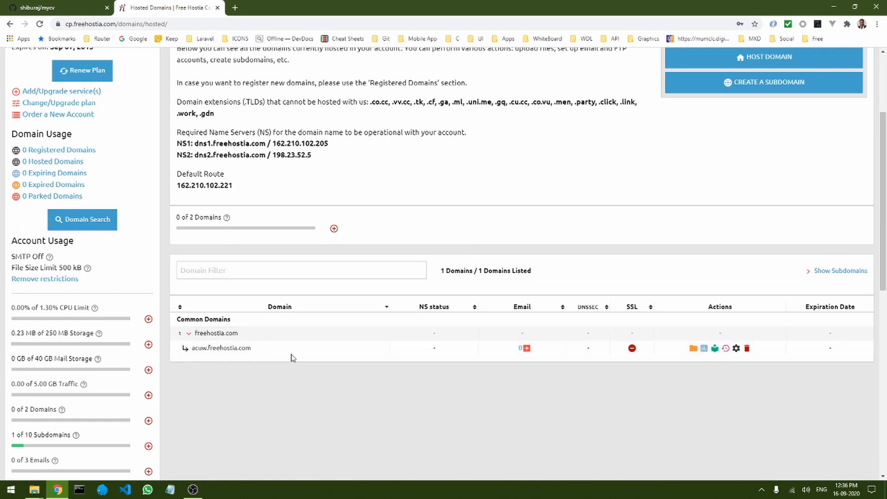
mouse_move(257, 353)
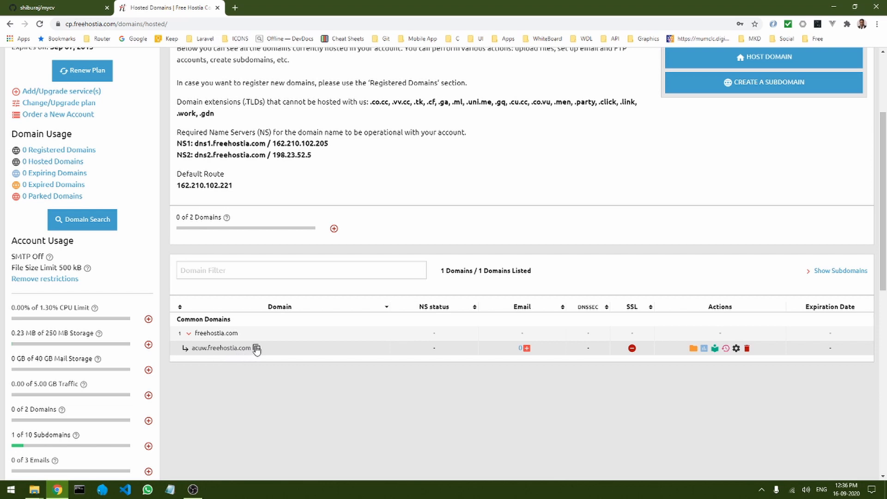
click(694, 350)
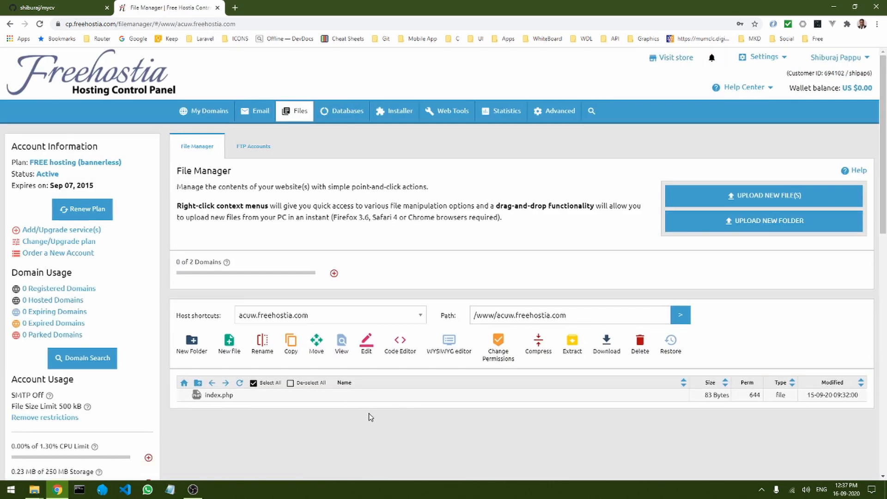
Step: Delete index.php from the acuw.freehostia.com folder
click(219, 398)
click(638, 354)
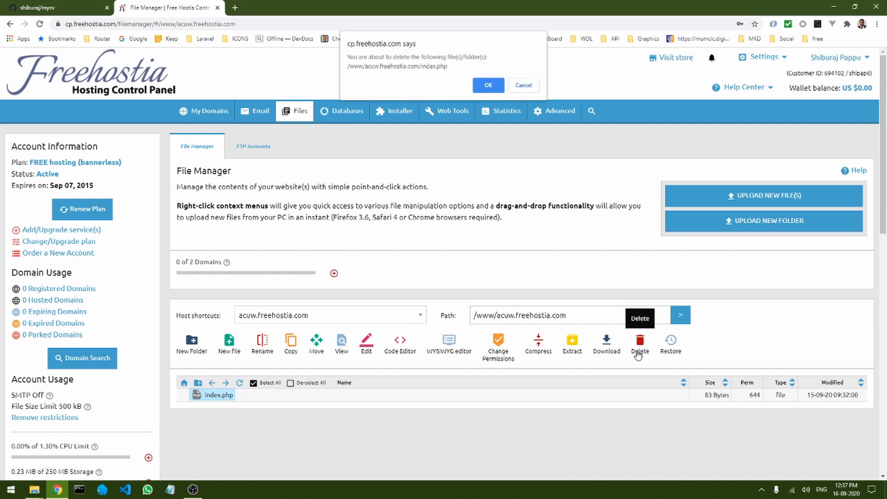
click(500, 84)
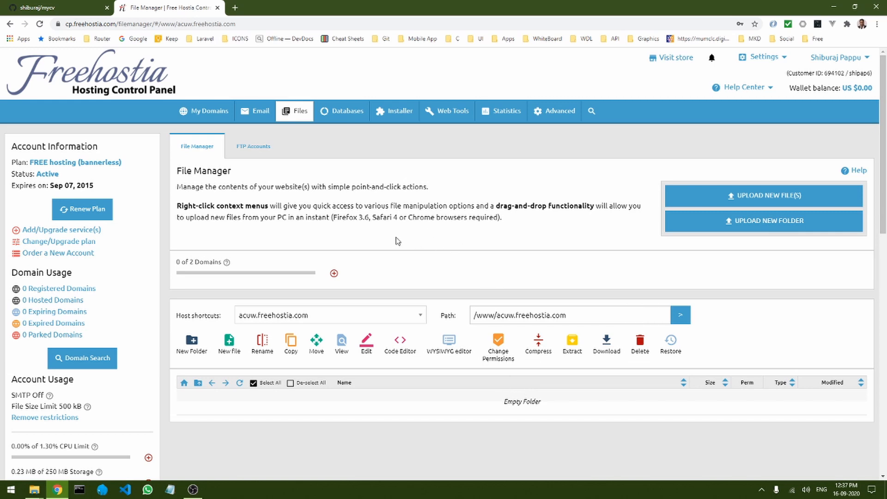
click(776, 198)
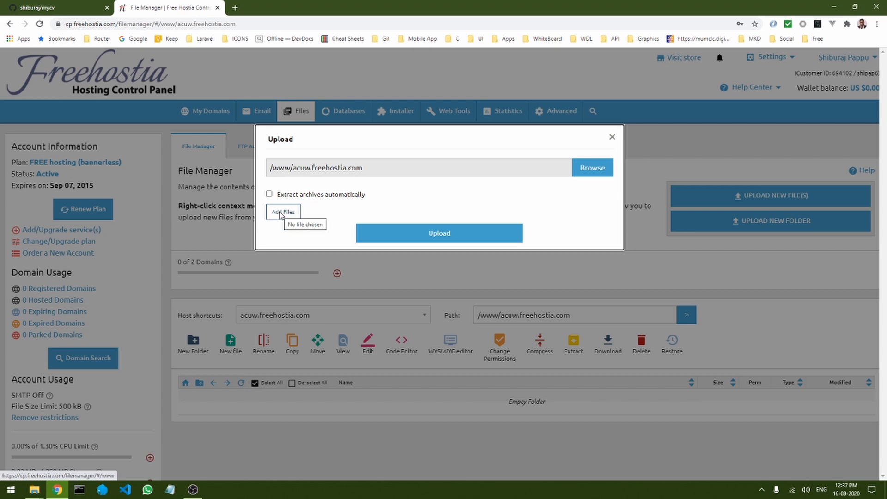
click(282, 213)
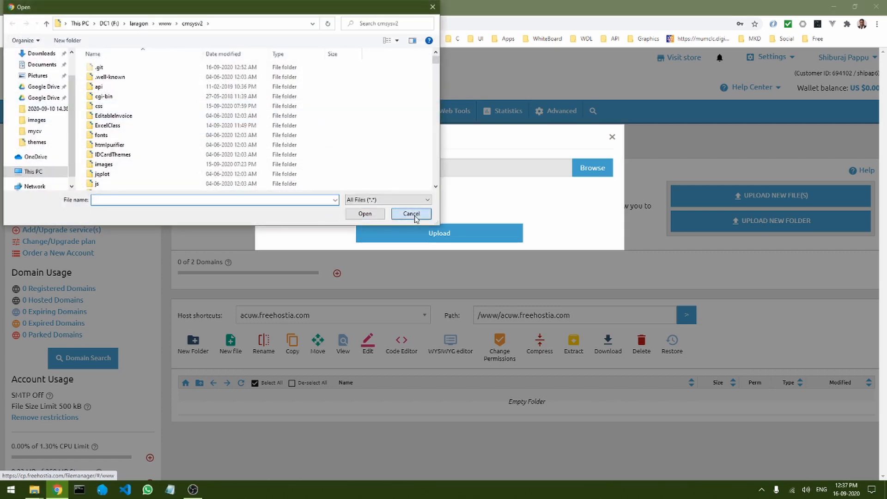
click(416, 214)
click(612, 136)
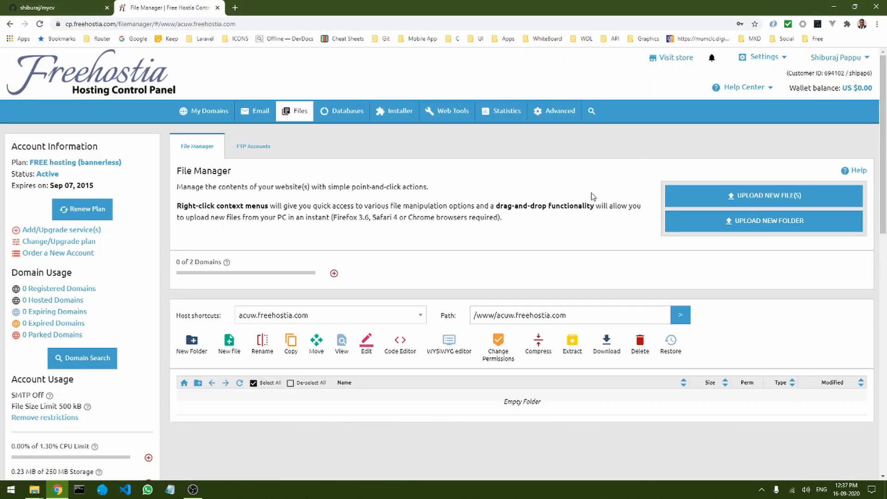
click(774, 224)
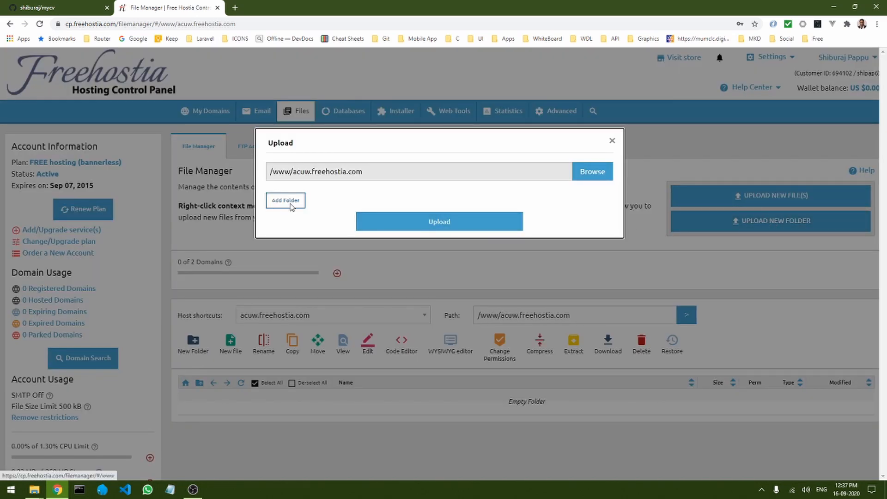
click(291, 205)
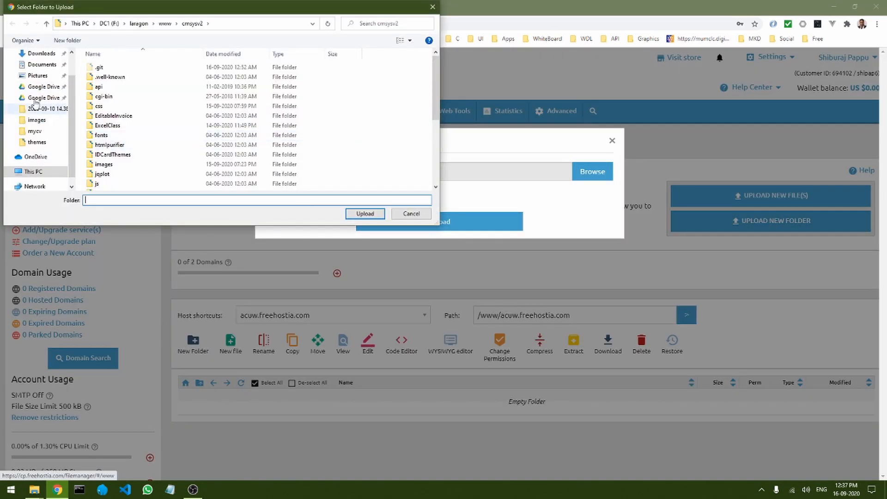
scroll(35, 102, up, 1)
click(37, 71)
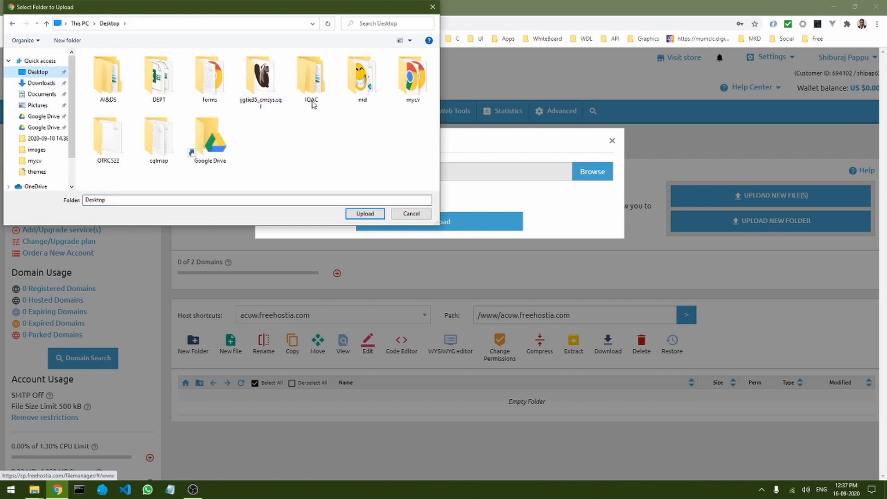
click(414, 92)
click(433, 7)
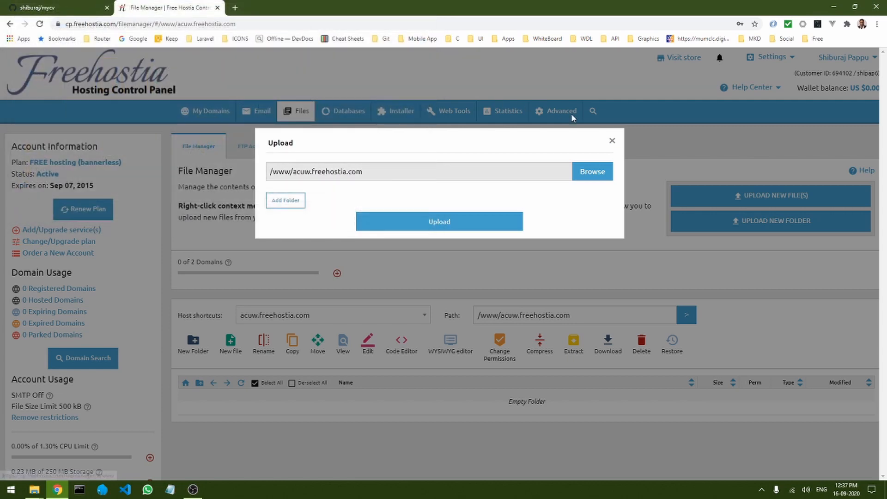
Step: Dismiss the Upload dialog and switch to the mycv folder in File Explorer
click(612, 143)
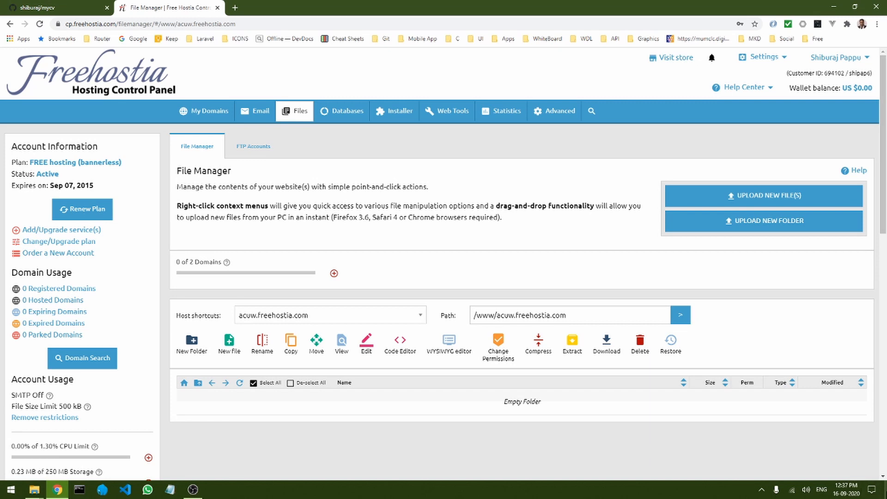
click(35, 488)
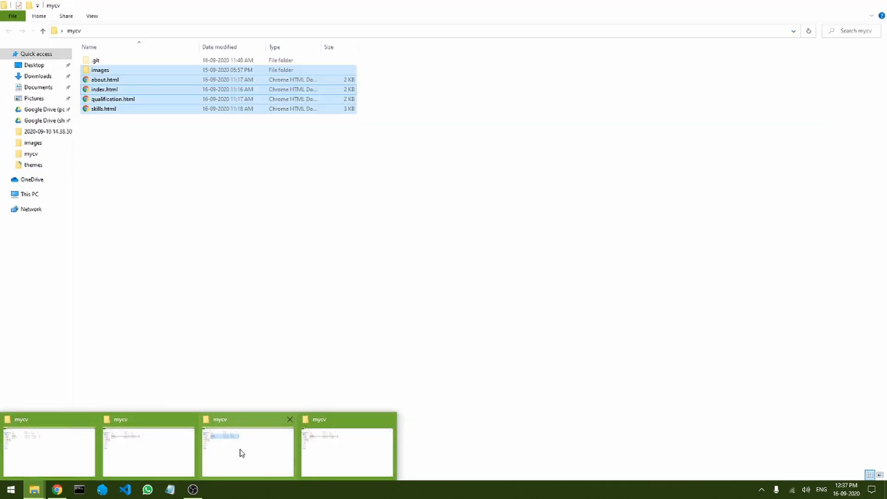
click(241, 453)
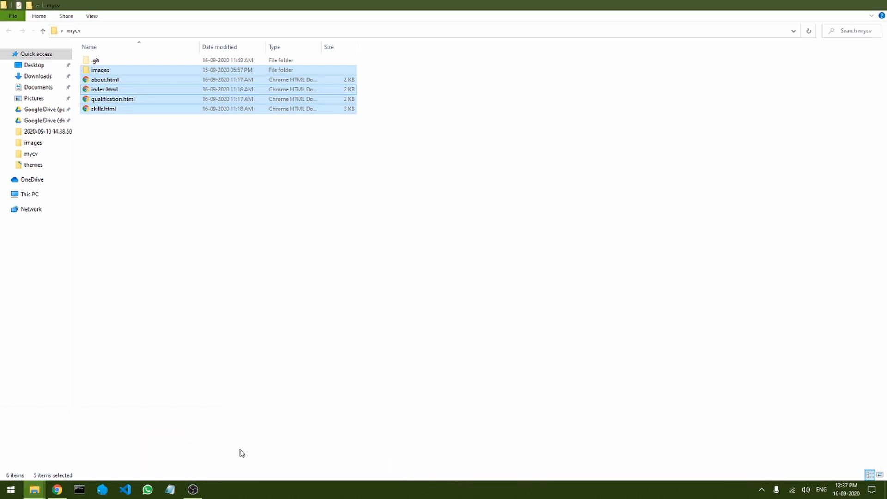
Step: Upload the images folder, about.html, index.html, qualification.html and skills.html from mycv to the acuw.freehostia.com folder, leaving out .git
click(248, 289)
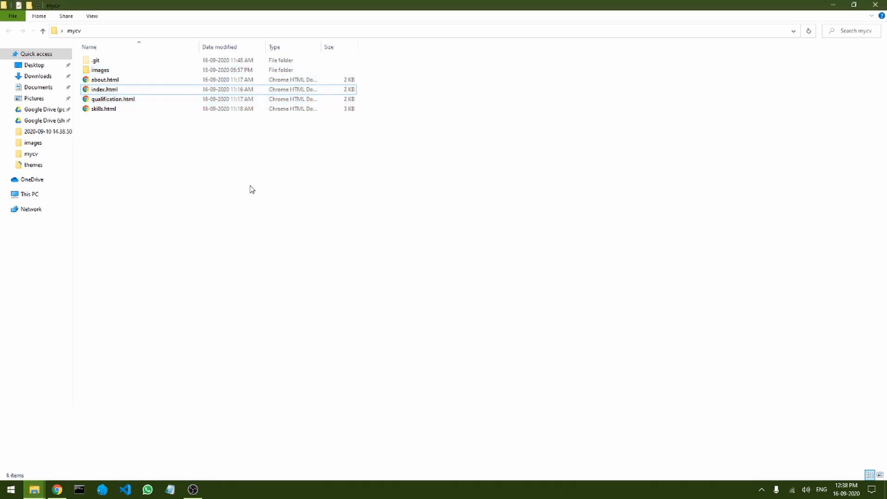
drag(257, 220, 81, 55)
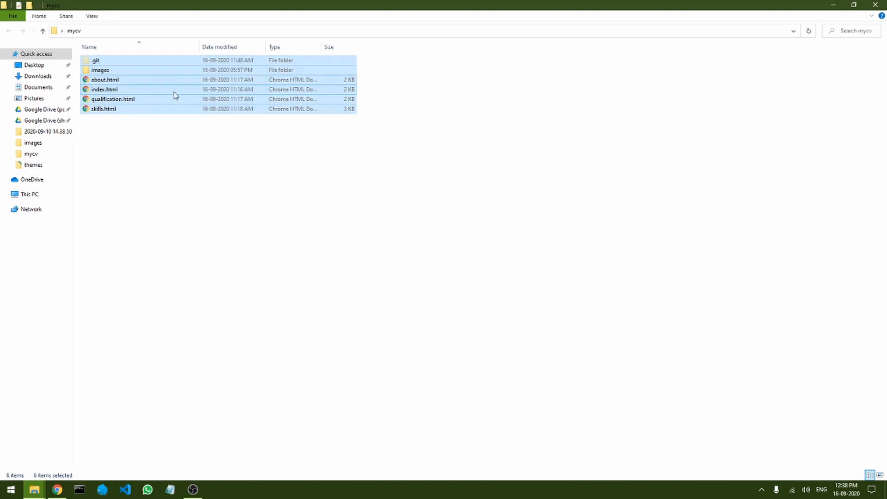
drag(242, 188, 95, 61)
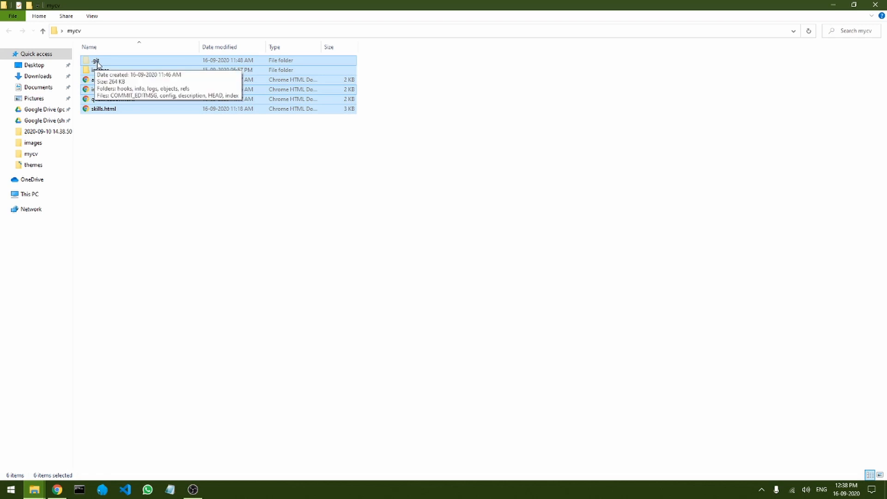
click(123, 163)
drag(222, 158, 95, 73)
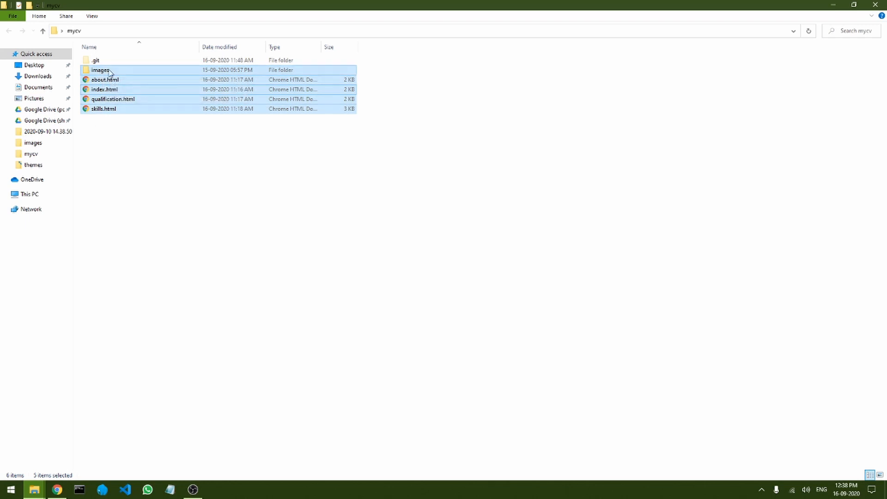
drag(109, 82, 509, 403)
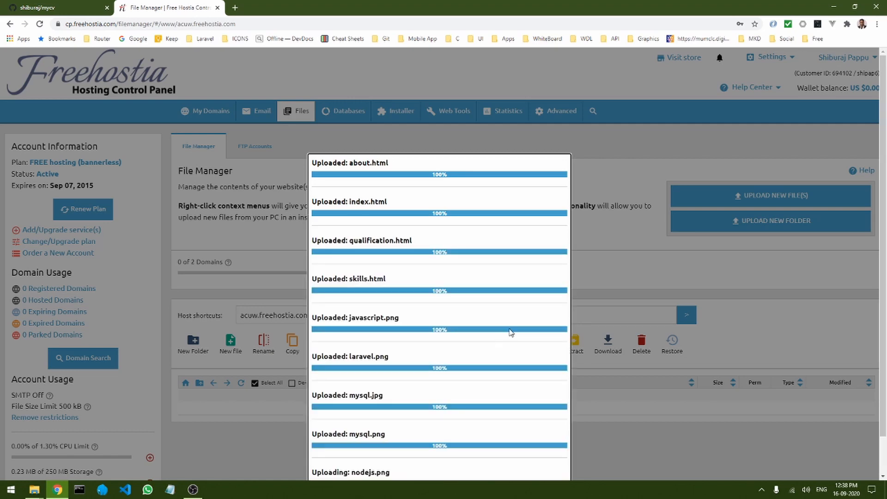
scroll(465, 303, down, 3)
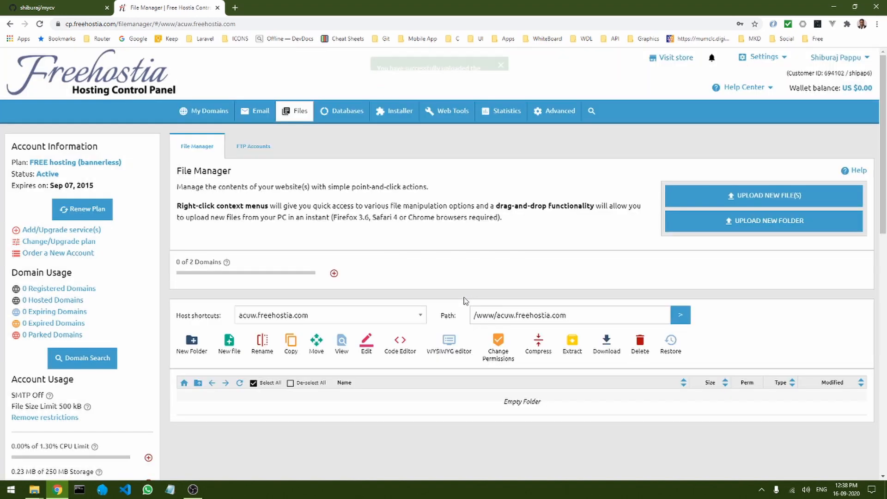
scroll(466, 302, down, 2)
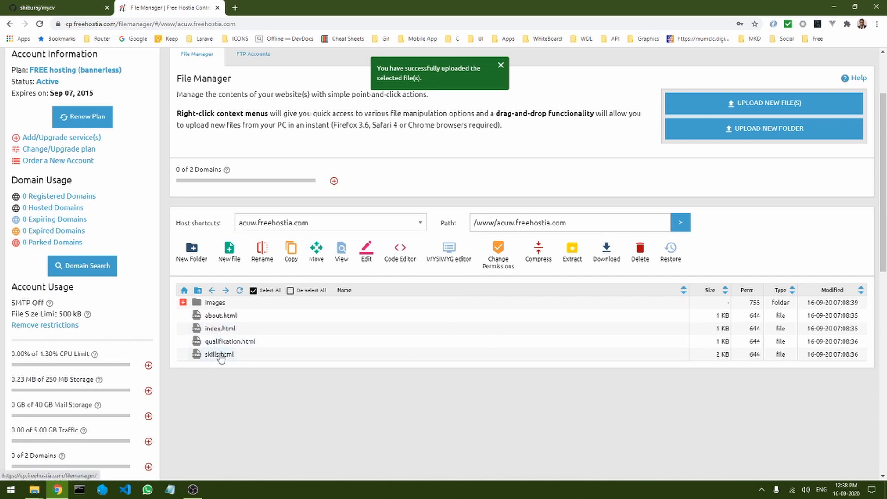
Step: Open the published site acuw.freehostia.com in a new browser tab
click(296, 224)
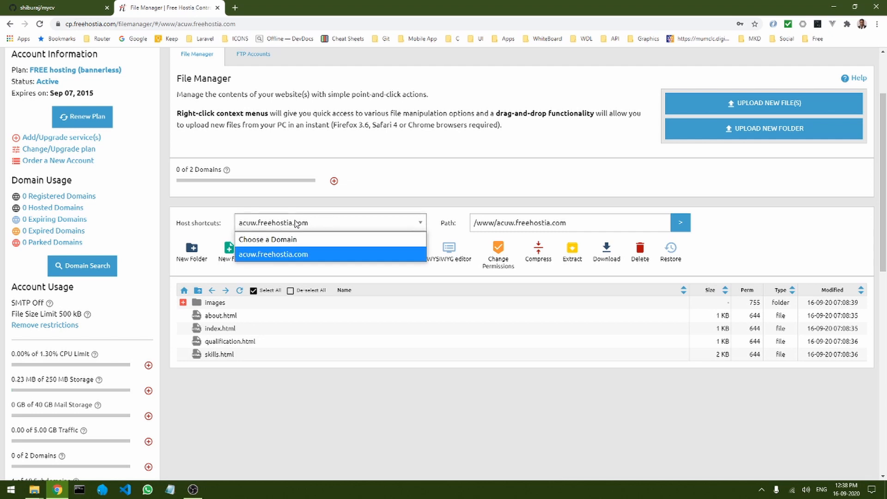
click(235, 8)
text(ac)
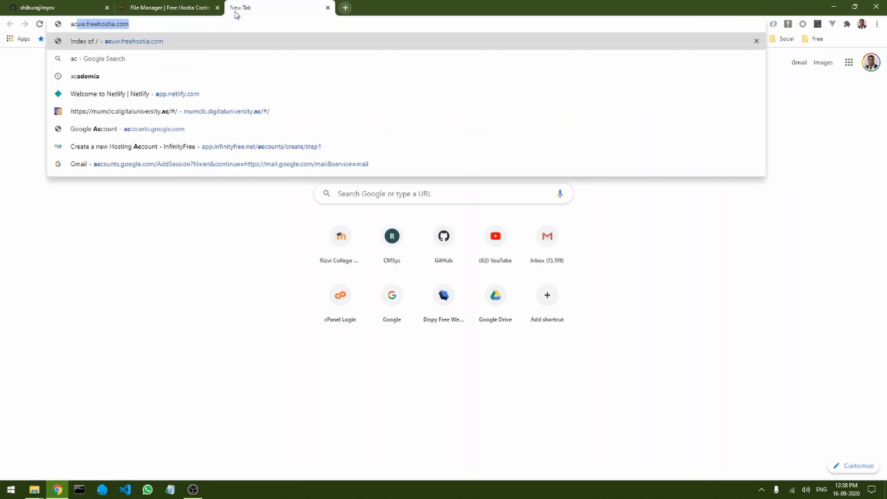
text(uw)
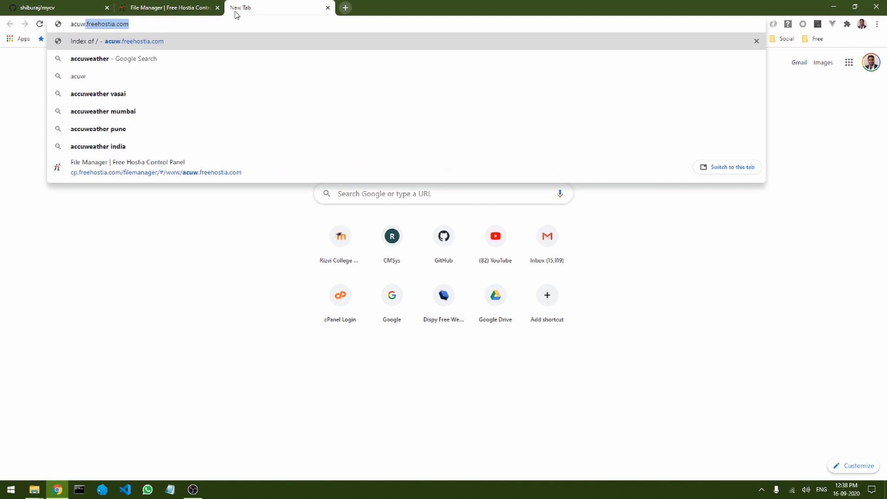
key(Return)
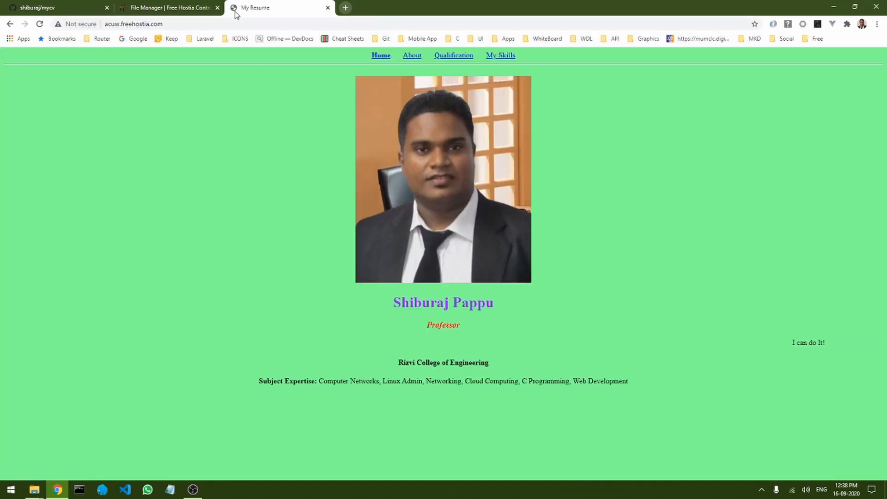
Step: Check the live site's About, Qualification and My Skills pages, and close the site to return to the File Manager
click(410, 59)
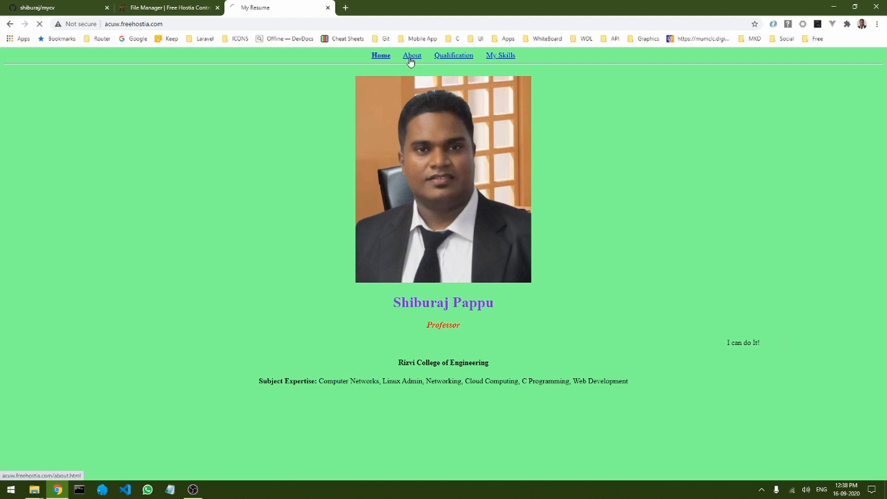
click(465, 57)
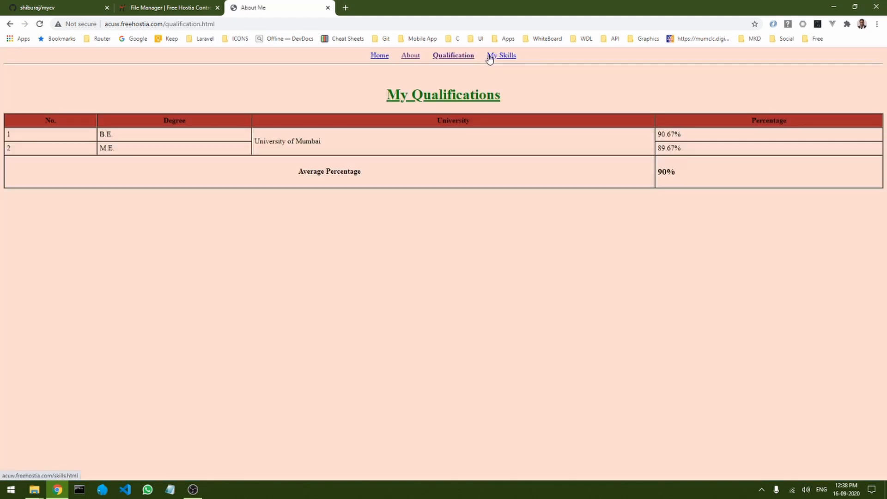
click(490, 57)
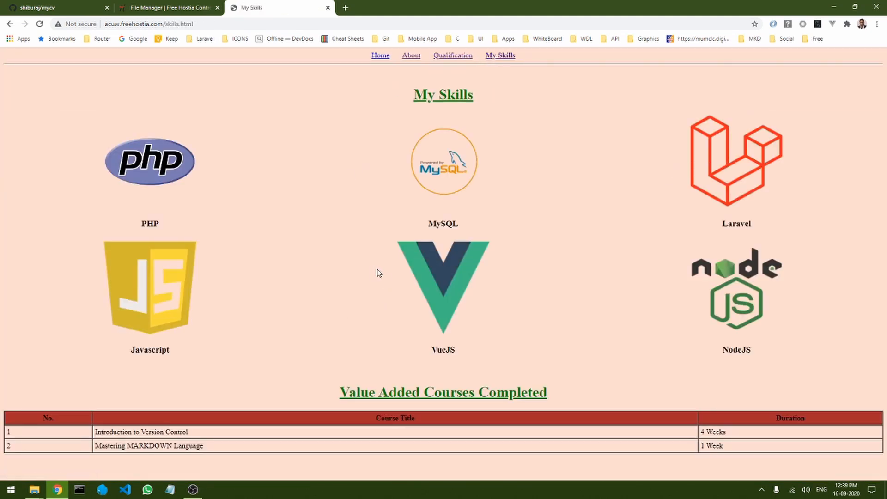
click(327, 8)
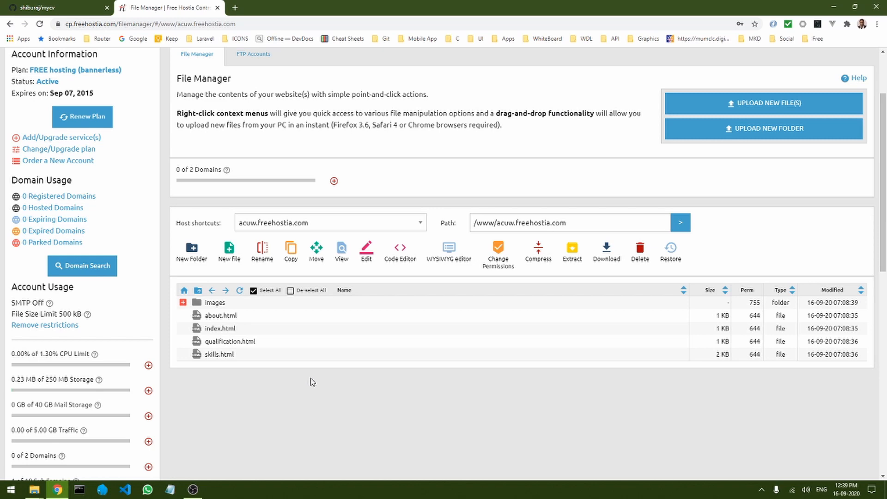
scroll(522, 230, up, 3)
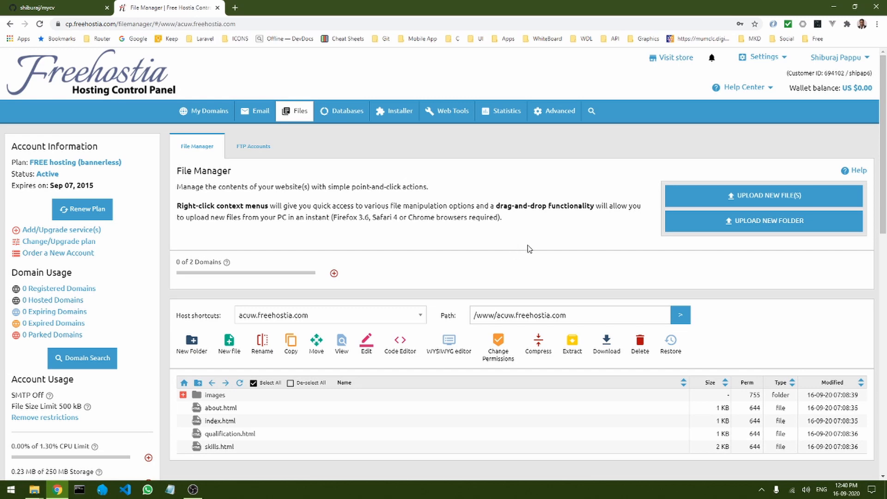
scroll(566, 270, down, 3)
scroll(588, 406, up, 3)
scroll(568, 281, down, 1)
scroll(480, 276, up, 1)
mouse_move(295, 113)
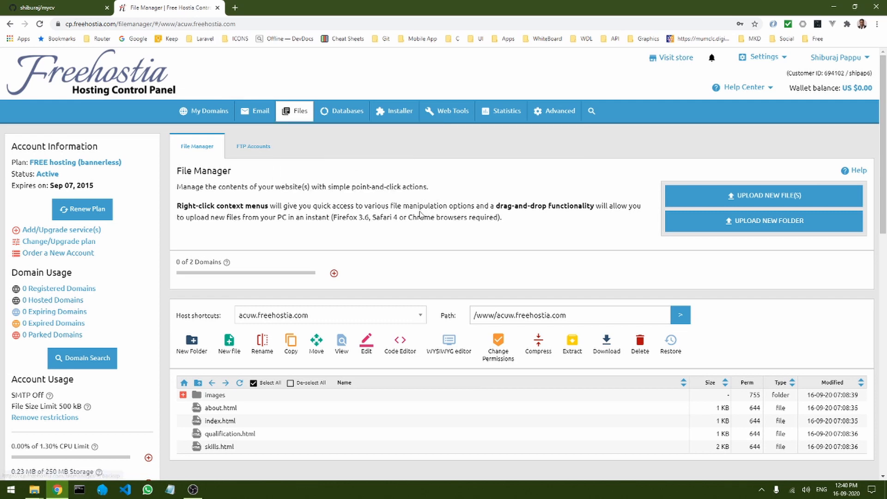
mouse_move(277, 127)
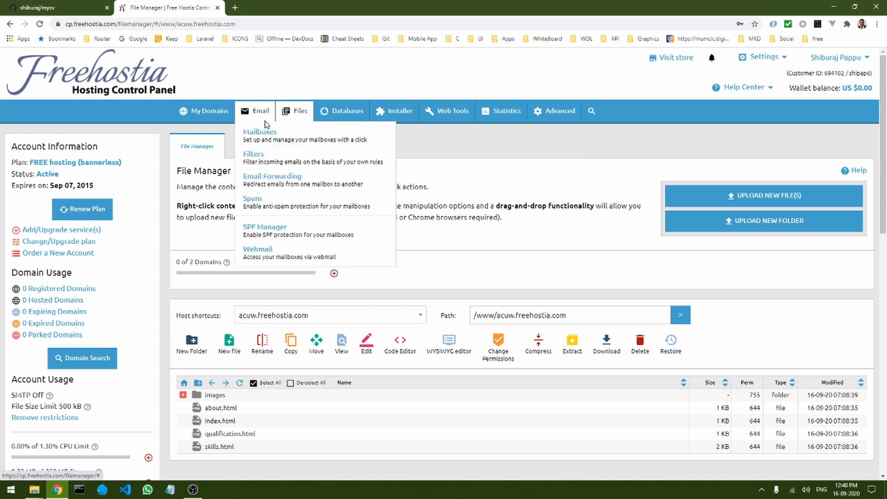
mouse_move(431, 112)
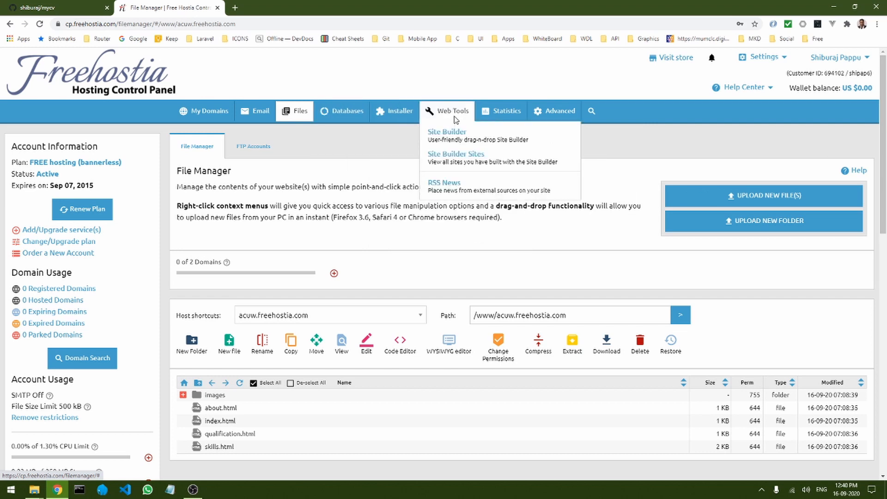
mouse_move(572, 111)
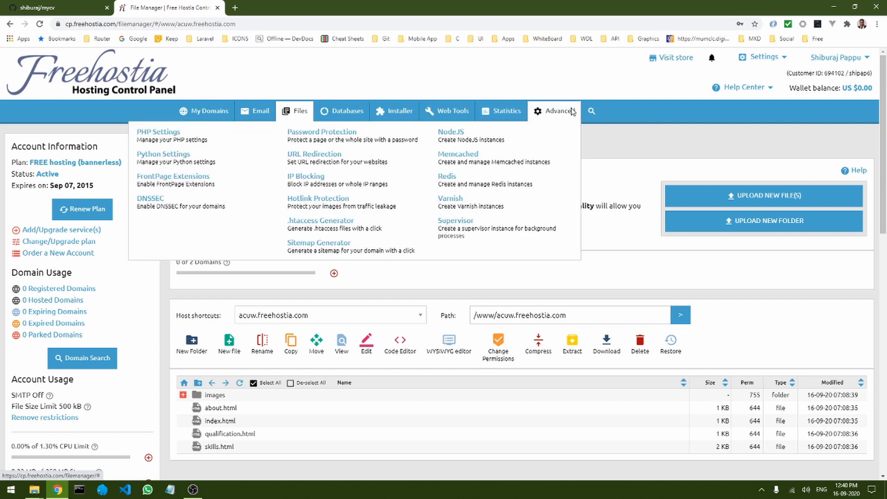